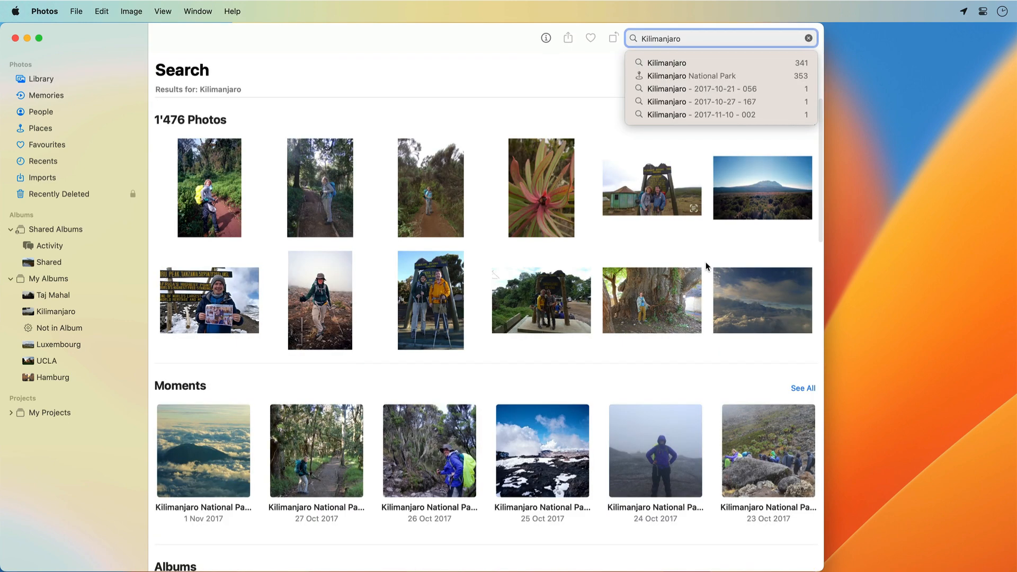
Step: Search the photo library for Kilimanjaro
{"action": "key", "text": "Return"}
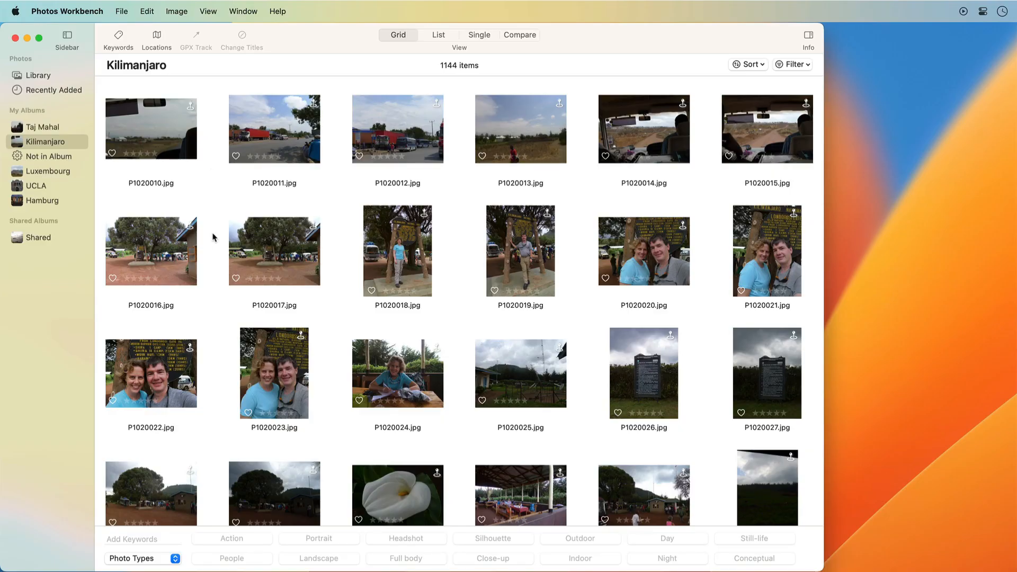
Step: Start a batch title change for all photos in the Kilimanjaro album, using the Replace Text method
{"action": "scroll", "coordinate": [214, 254], "scroll_direction": "down", "scroll_amount": 5}
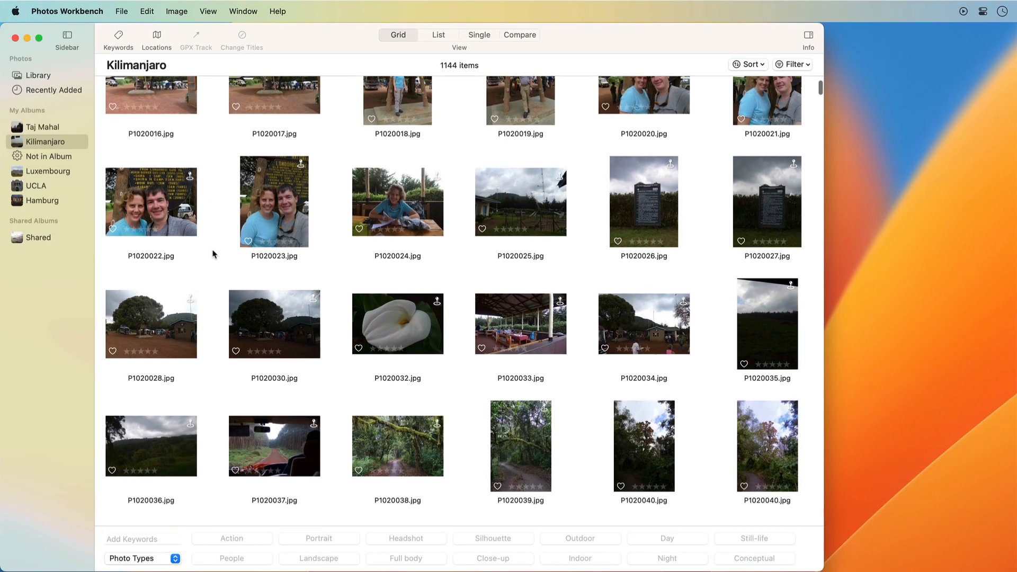
{"action": "scroll", "coordinate": [214, 254], "scroll_direction": "up", "scroll_amount": 5}
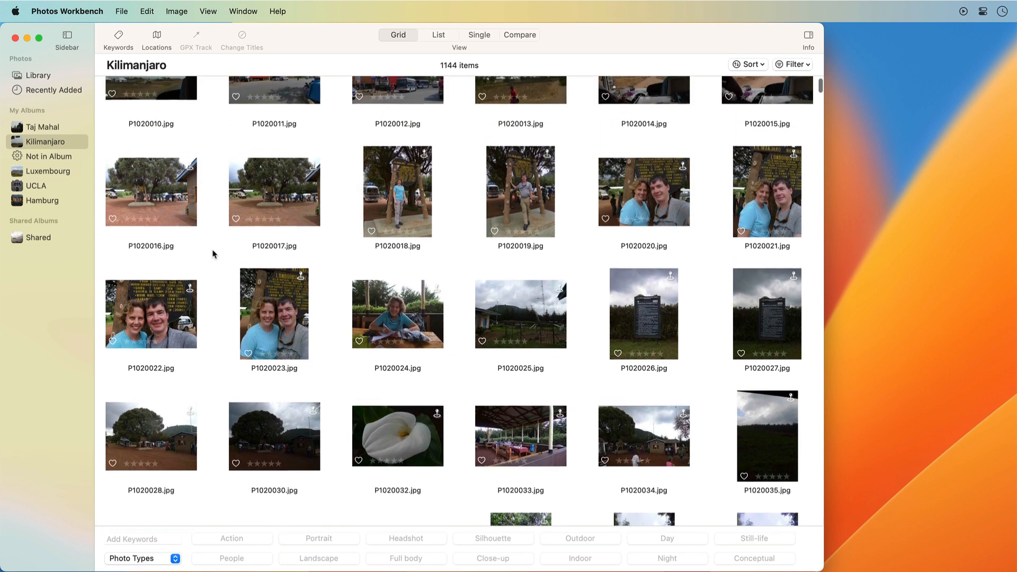
{"action": "scroll", "coordinate": [214, 253], "scroll_direction": "up", "scroll_amount": 2}
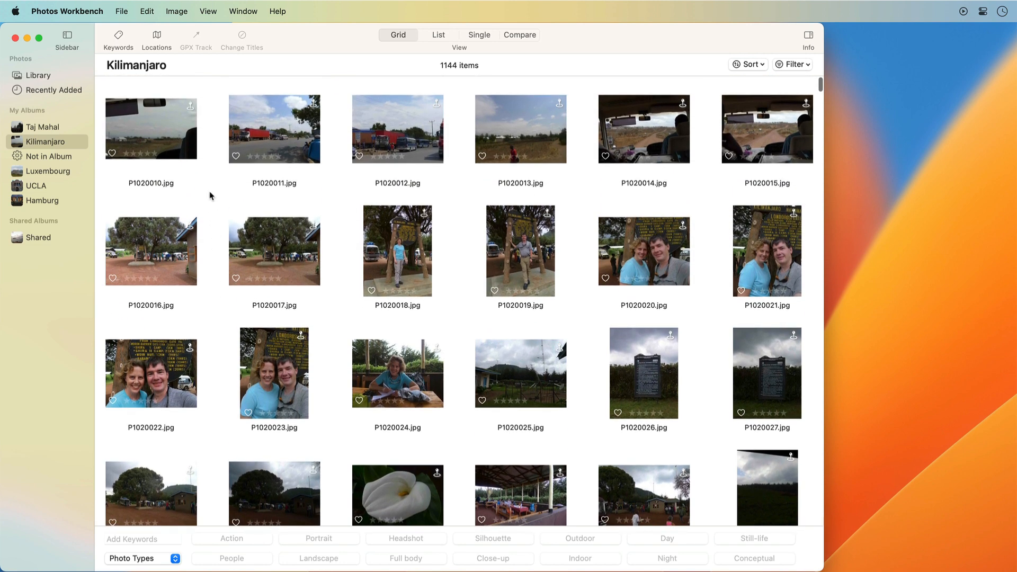
{"action": "left_click", "coordinate": [209, 196]}
{"action": "key", "text": "super+a"}
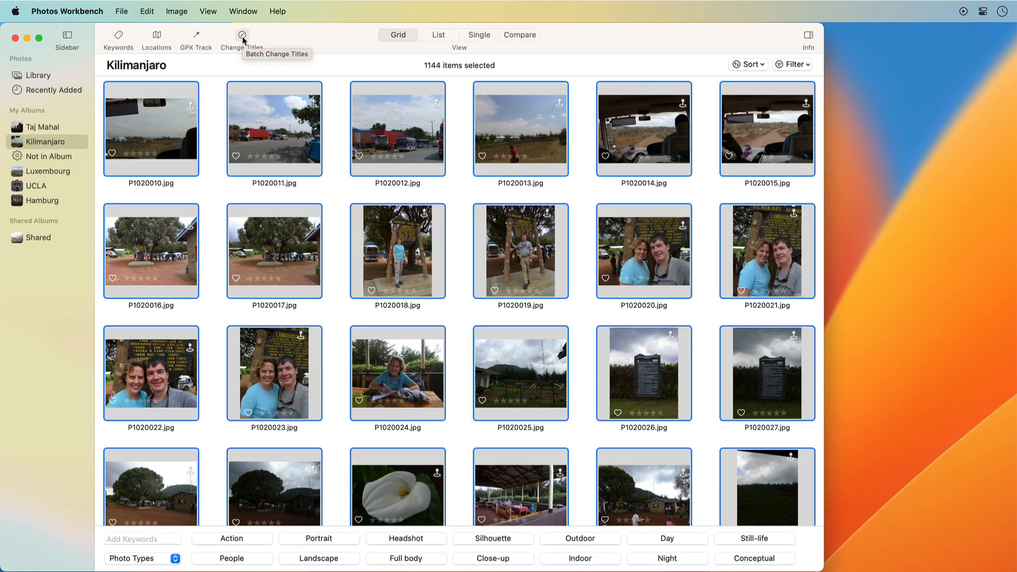
{"action": "left_click", "coordinate": [242, 38]}
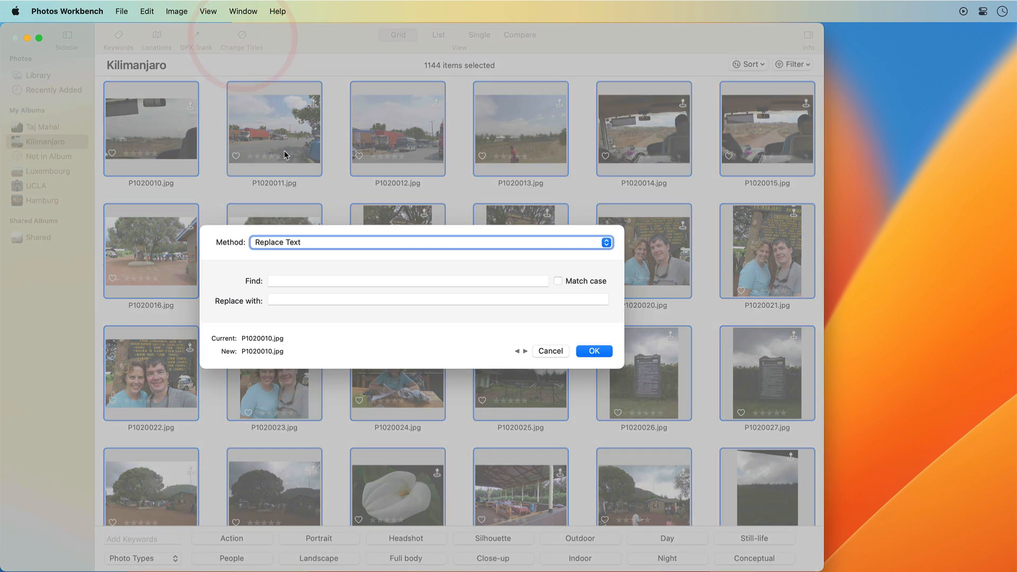
{"action": "left_click", "coordinate": [375, 245]}
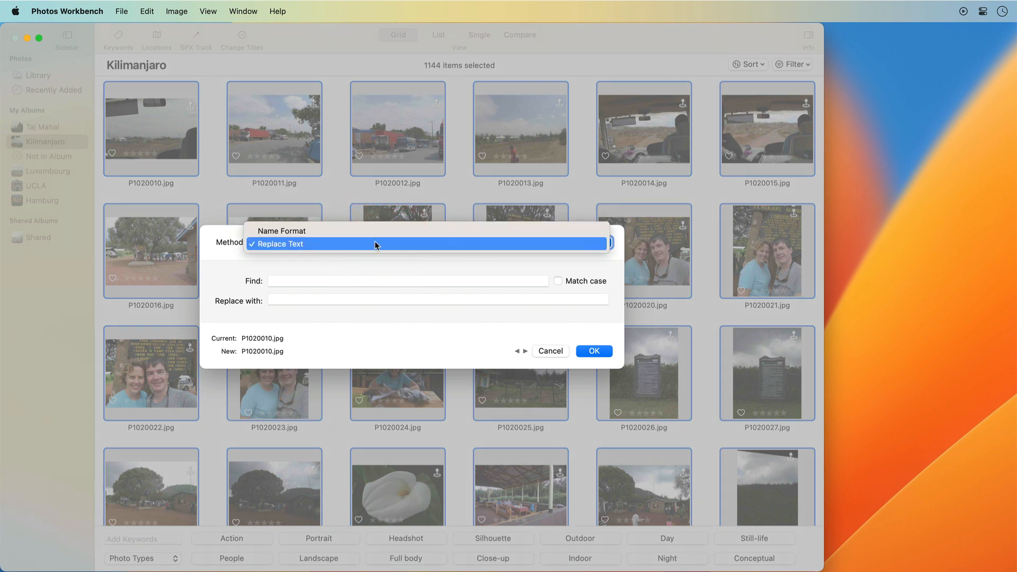
{"action": "left_click", "coordinate": [375, 244]}
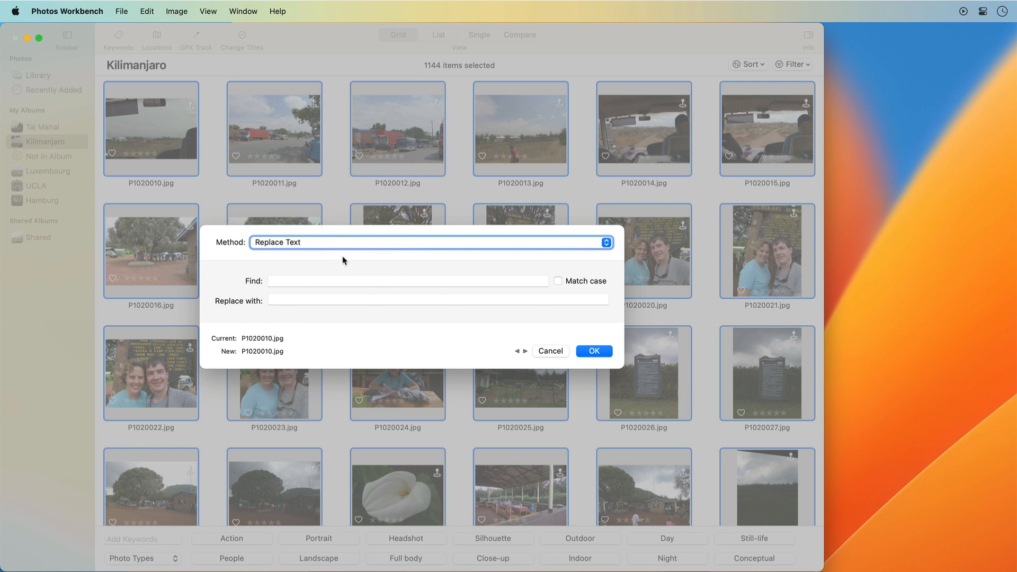
Step: Replace ".jpg" with nothing in the selected photos' titles, preview several results, and apply the change
{"action": "left_click", "coordinate": [307, 280]}
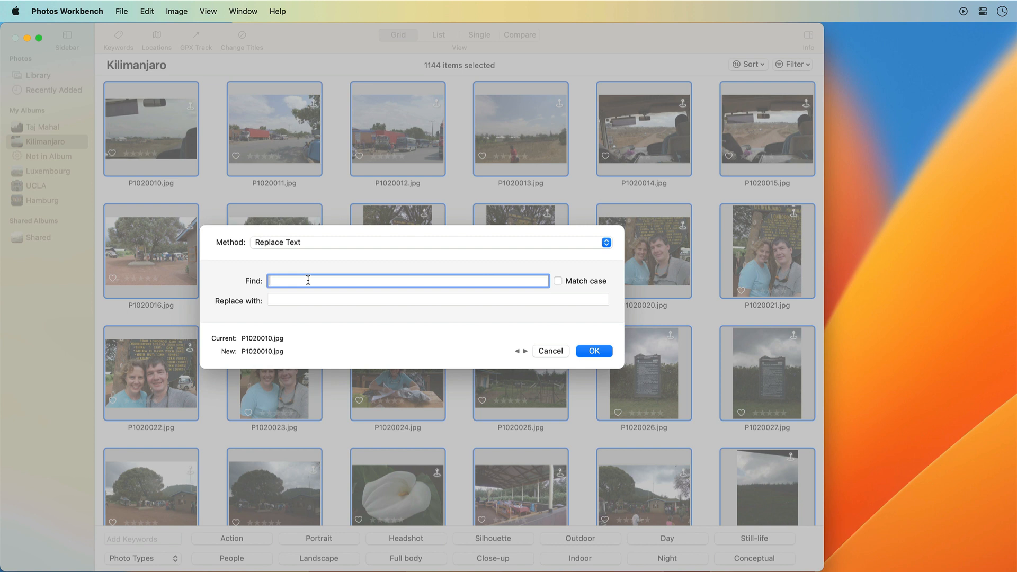
{"action": "type", "text": ".jpg"}
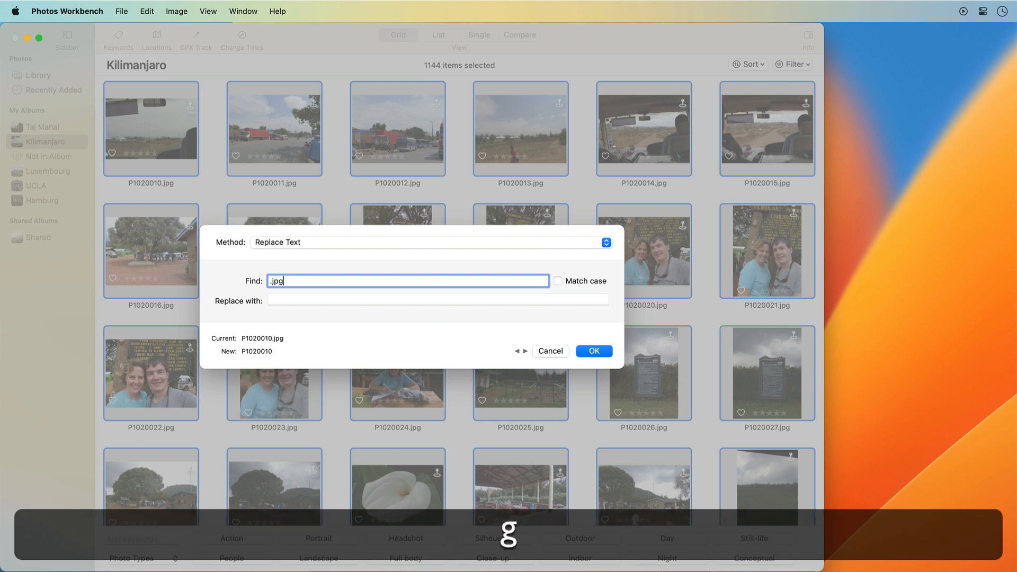
{"action": "left_click", "coordinate": [316, 300]}
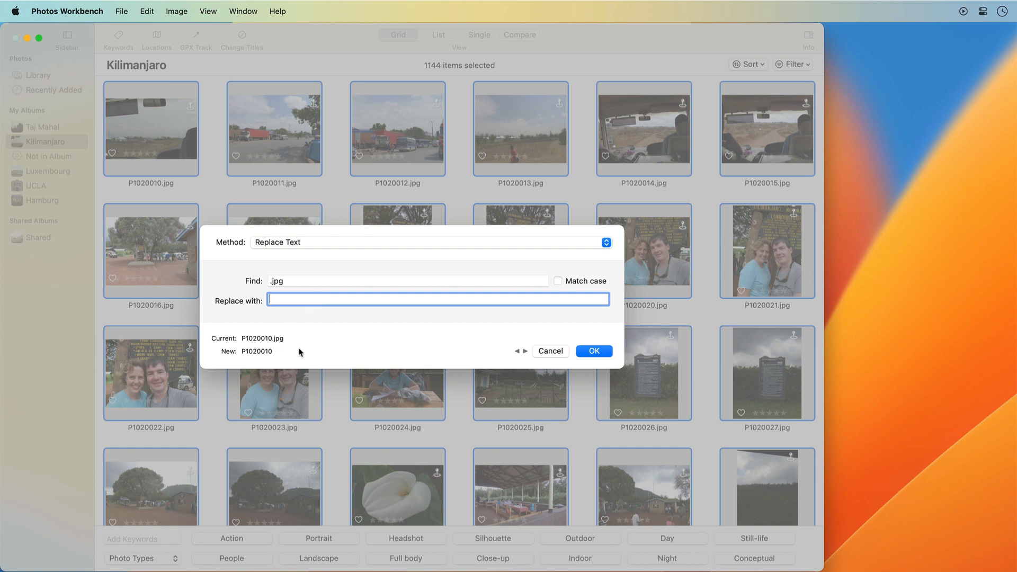
{"action": "left_click", "coordinate": [526, 351]}
{"action": "left_click", "coordinate": [526, 351]}
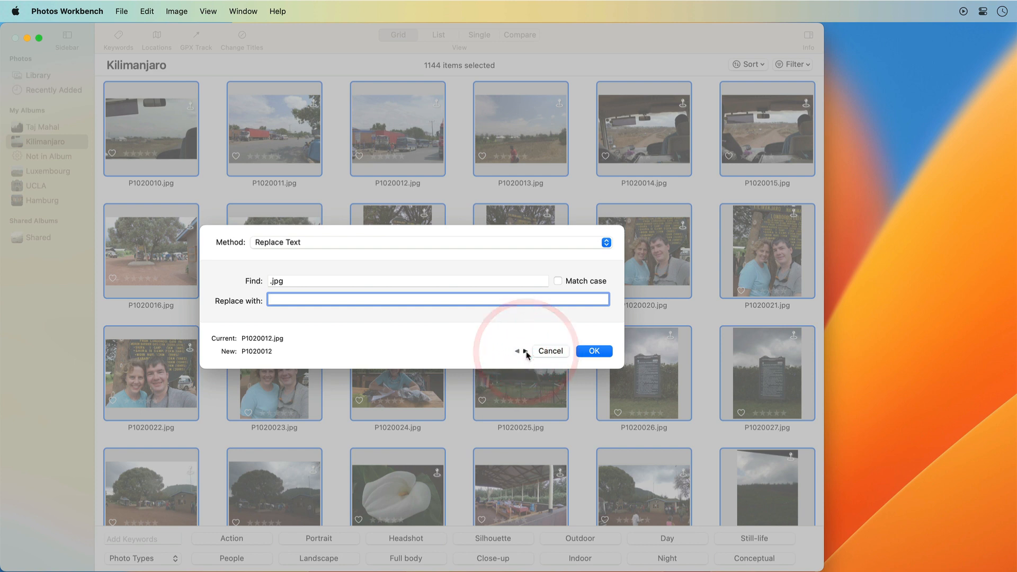
{"action": "left_click", "coordinate": [525, 351]}
{"action": "left_click", "coordinate": [525, 351]}
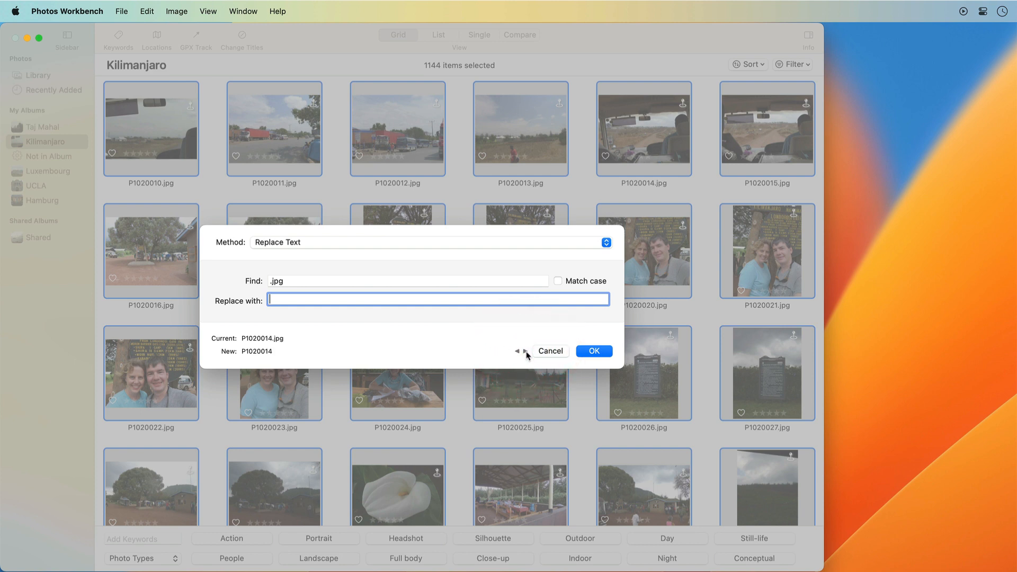
{"action": "left_click", "coordinate": [606, 352]}
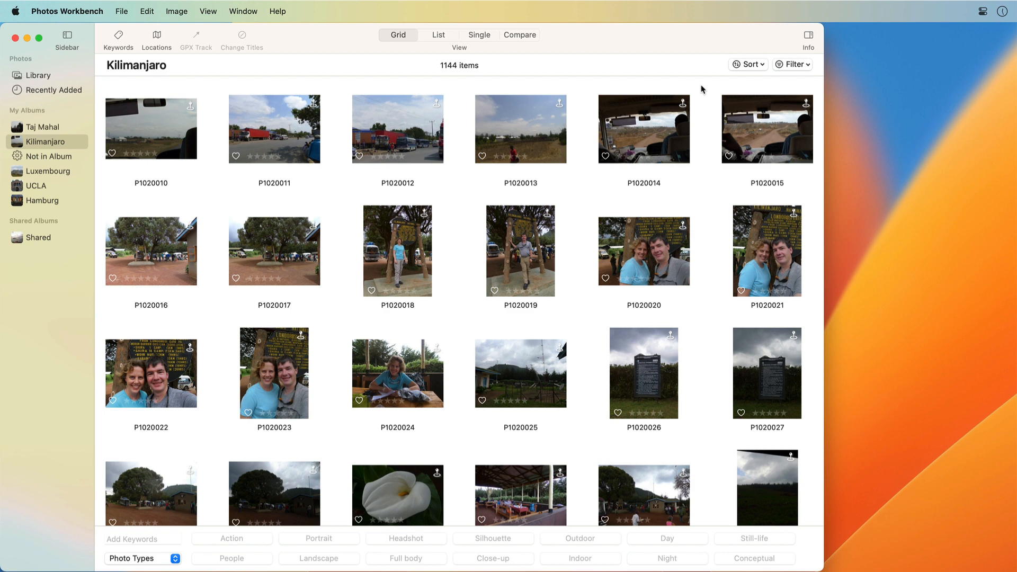
Step: Sort the album by Date Created, then start a batch title change for all photos with the Name Format method and preview several titles
{"action": "left_click", "coordinate": [749, 64]}
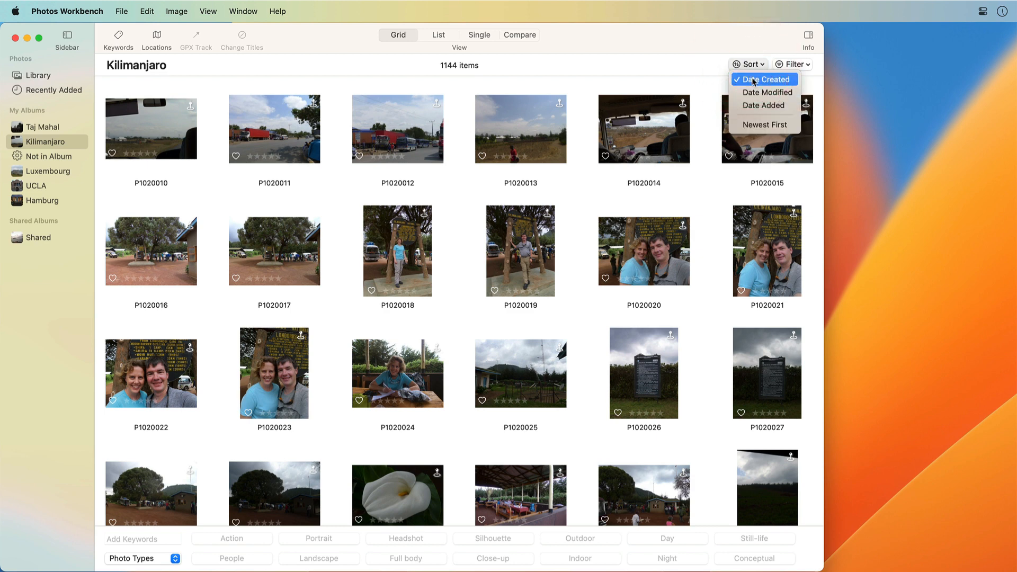
{"action": "left_click", "coordinate": [753, 80]}
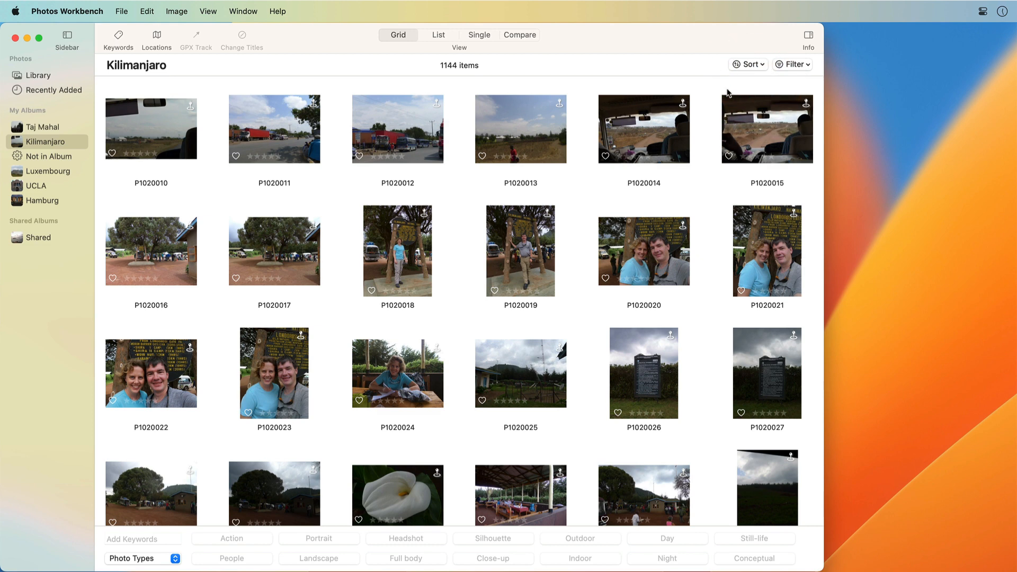
{"action": "key", "text": "super+a"}
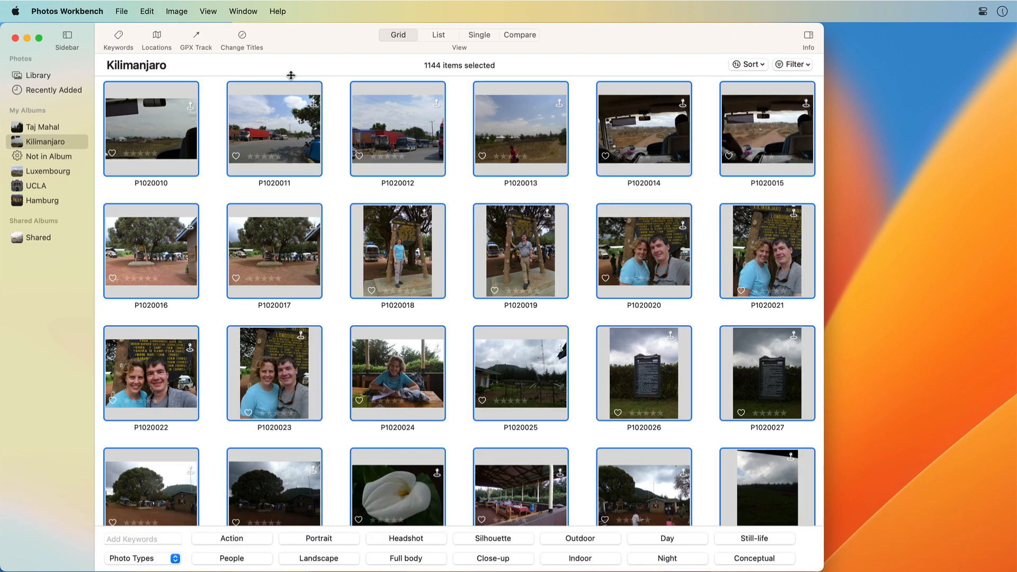
{"action": "left_click", "coordinate": [242, 38]}
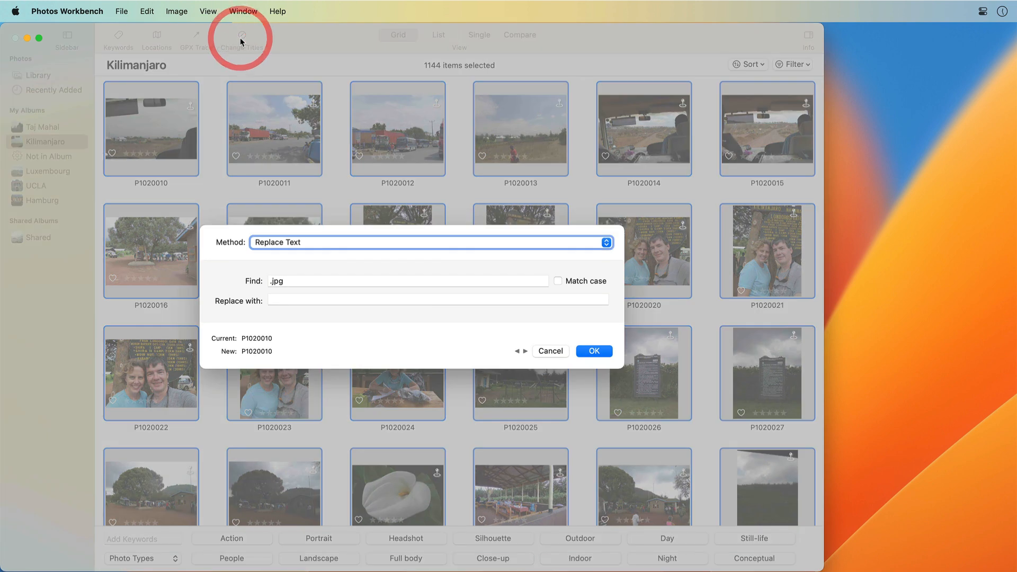
{"action": "left_click", "coordinate": [365, 243]}
{"action": "left_click", "coordinate": [369, 229]}
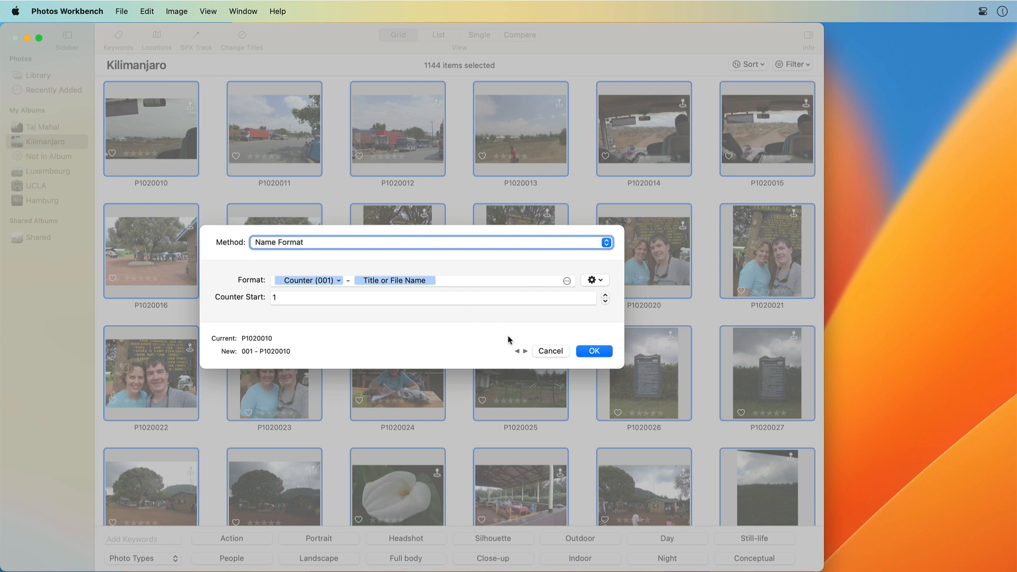
{"action": "left_click", "coordinate": [523, 351]}
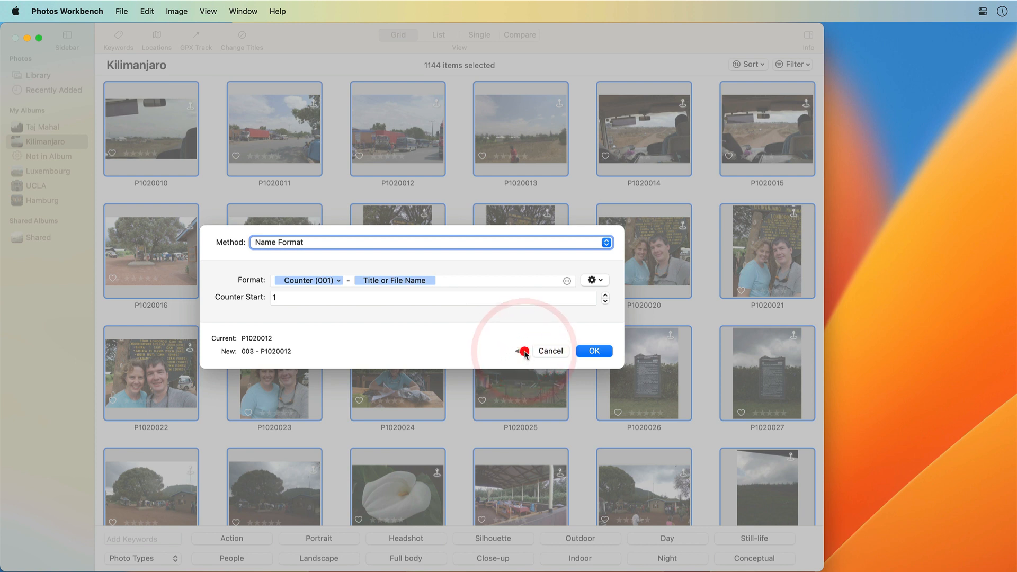
{"action": "left_click", "coordinate": [524, 352]}
{"action": "left_click", "coordinate": [524, 351]}
Step: Append Camera Make to the end of the title format
{"action": "left_click", "coordinate": [487, 281]}
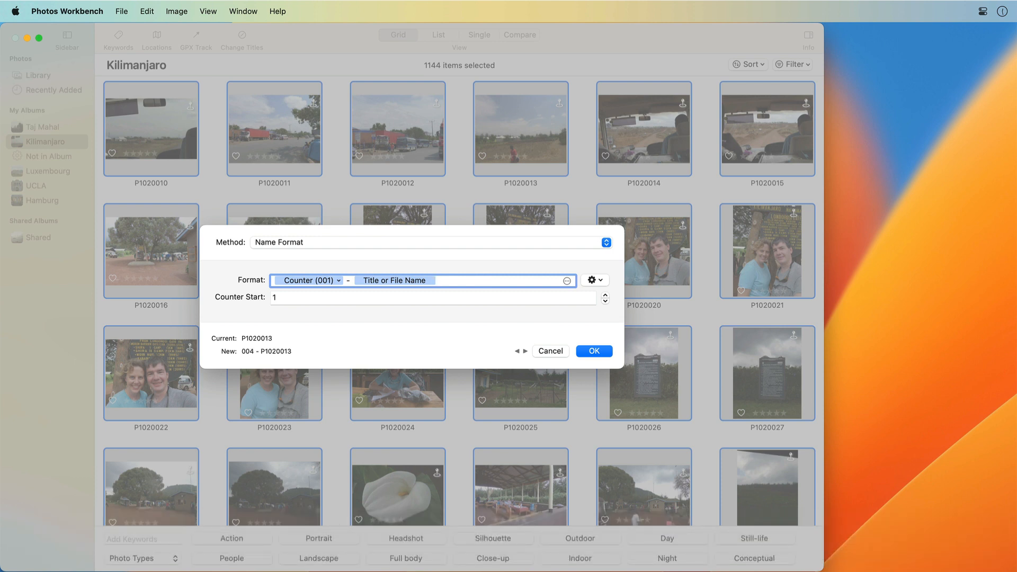
{"action": "left_click", "coordinate": [566, 281]}
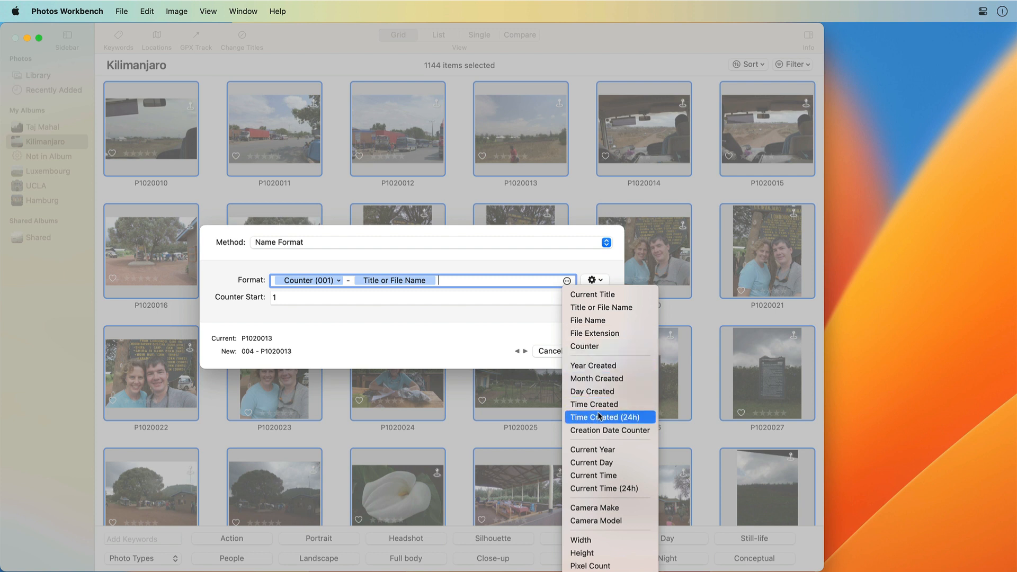
{"action": "left_click", "coordinate": [623, 510]}
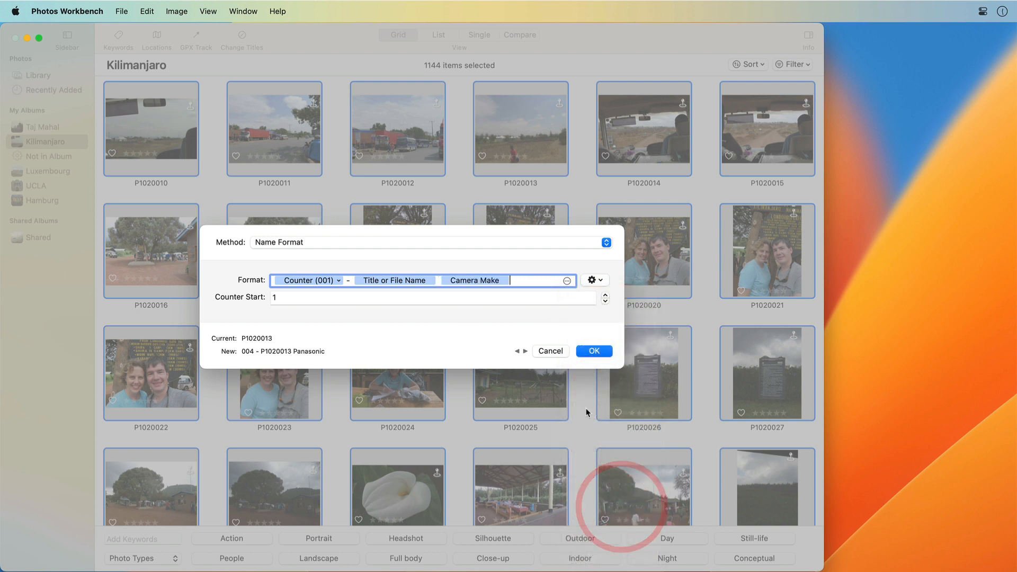
Step: Load the "Date and counter" preset as the title format and add "Kilimanjaro" and a space in front of it
{"action": "left_click", "coordinate": [594, 280]}
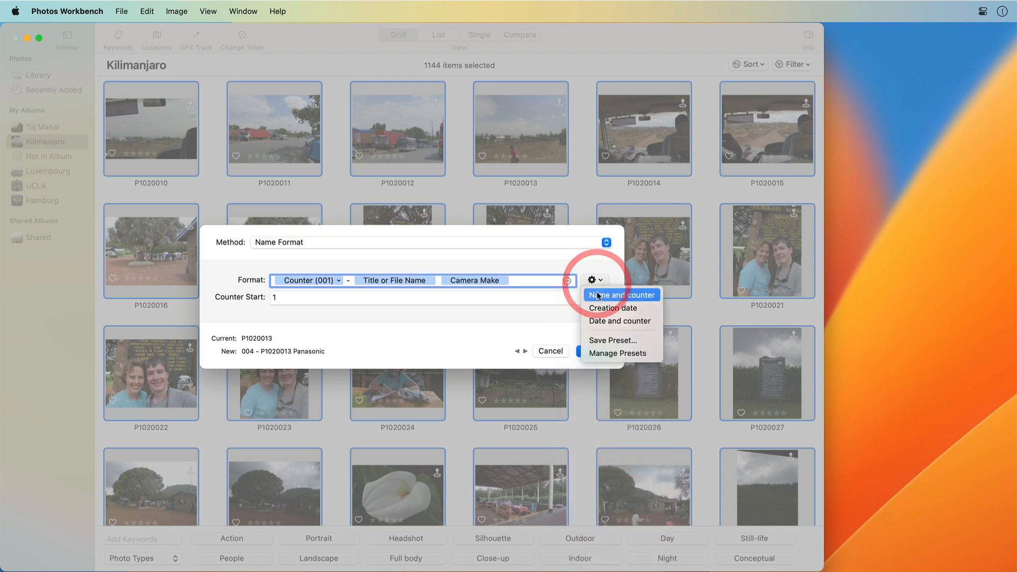
{"action": "left_click", "coordinate": [602, 321]}
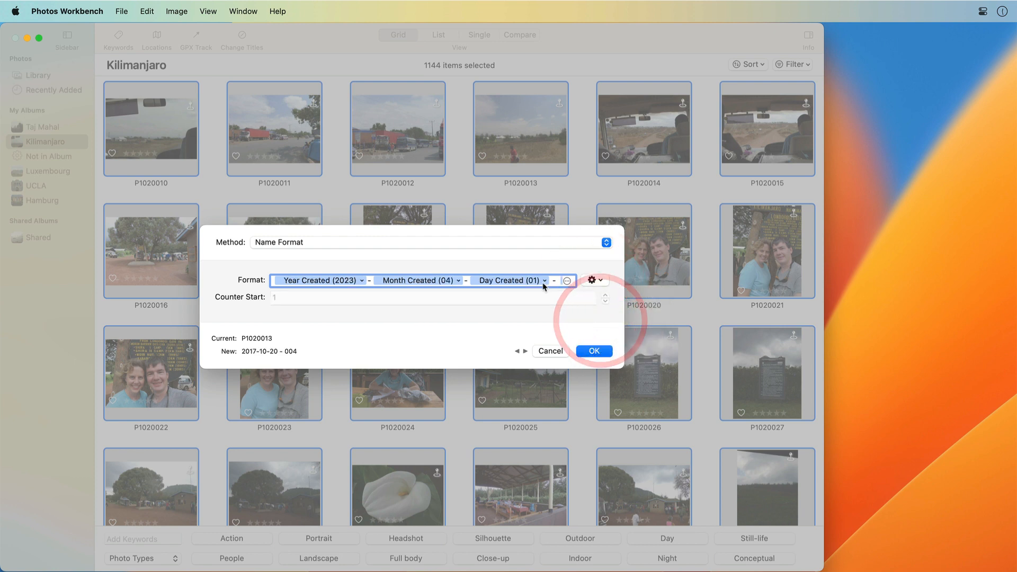
{"action": "left_click", "coordinate": [536, 281]}
{"action": "key", "text": "alt+Right"}
{"action": "left_click", "coordinate": [525, 284]}
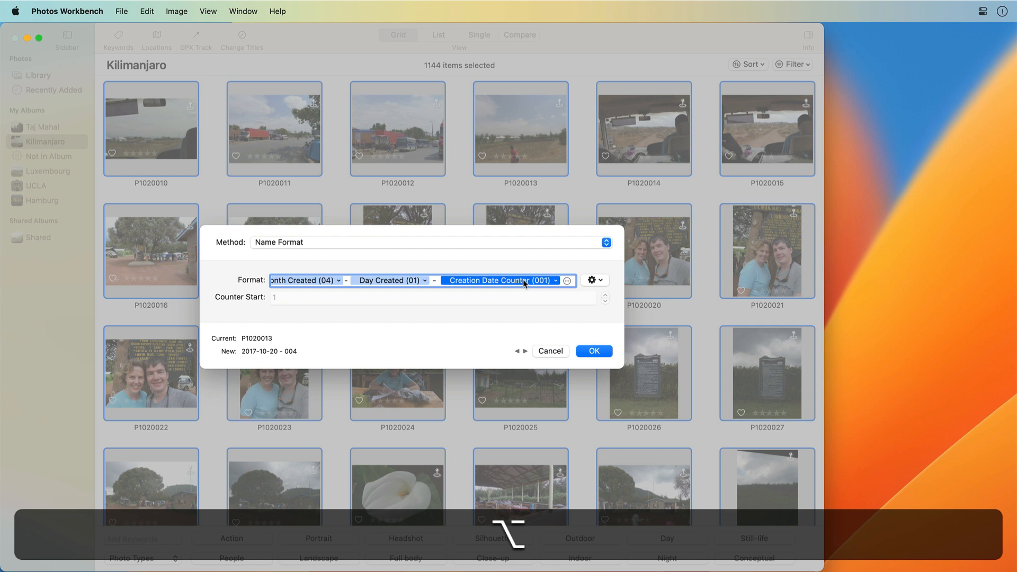
{"action": "key", "text": "alt+Left"}
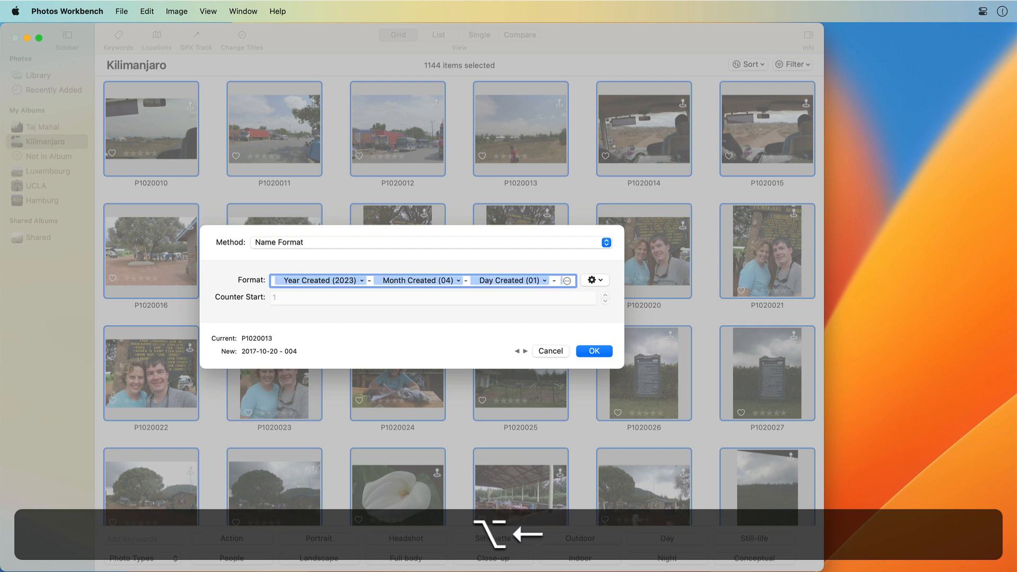
{"action": "key", "text": "alt+super+v"}
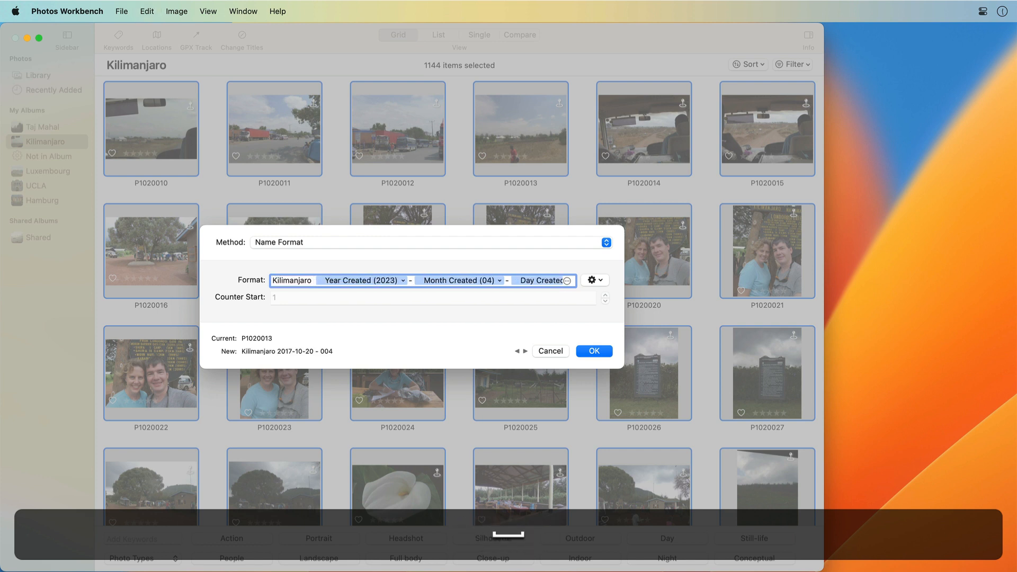
Step: Preview the new titles on several photos and apply the name format to the whole selection
{"action": "left_click", "coordinate": [525, 351]}
{"action": "left_click", "coordinate": [525, 351]}
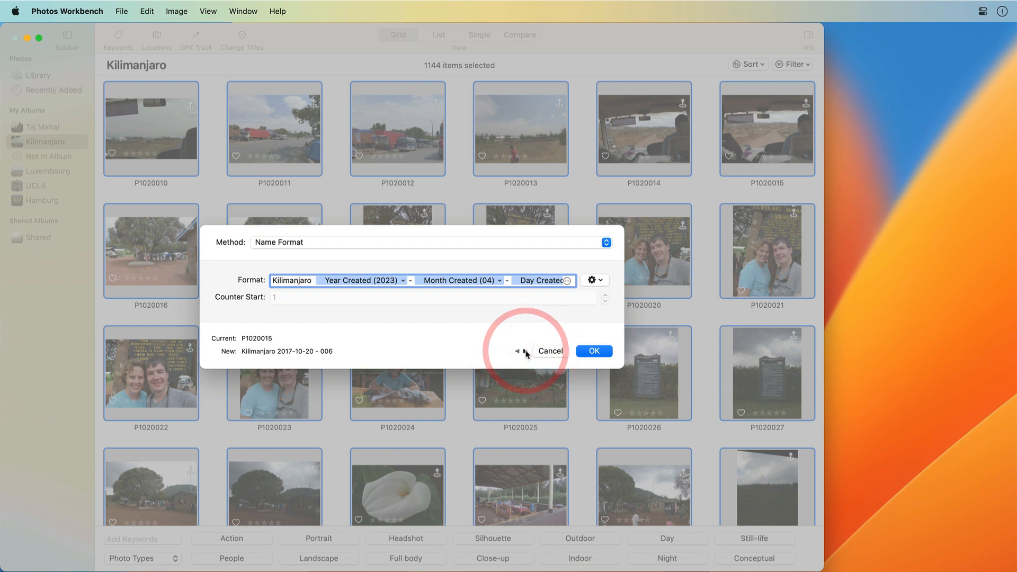
{"action": "left_click", "coordinate": [526, 351]}
{"action": "left_click", "coordinate": [525, 351]}
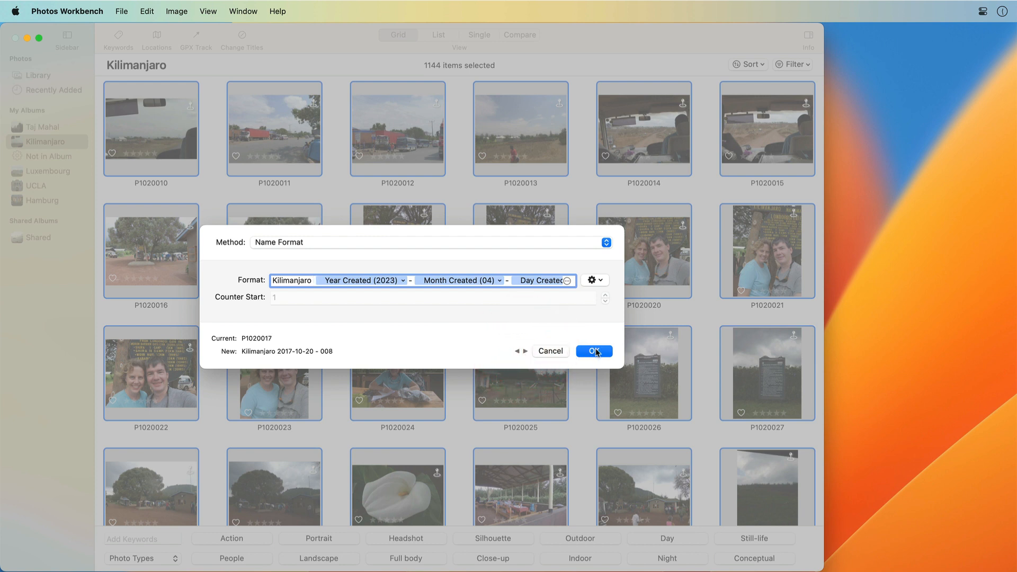
{"action": "left_click", "coordinate": [599, 354]}
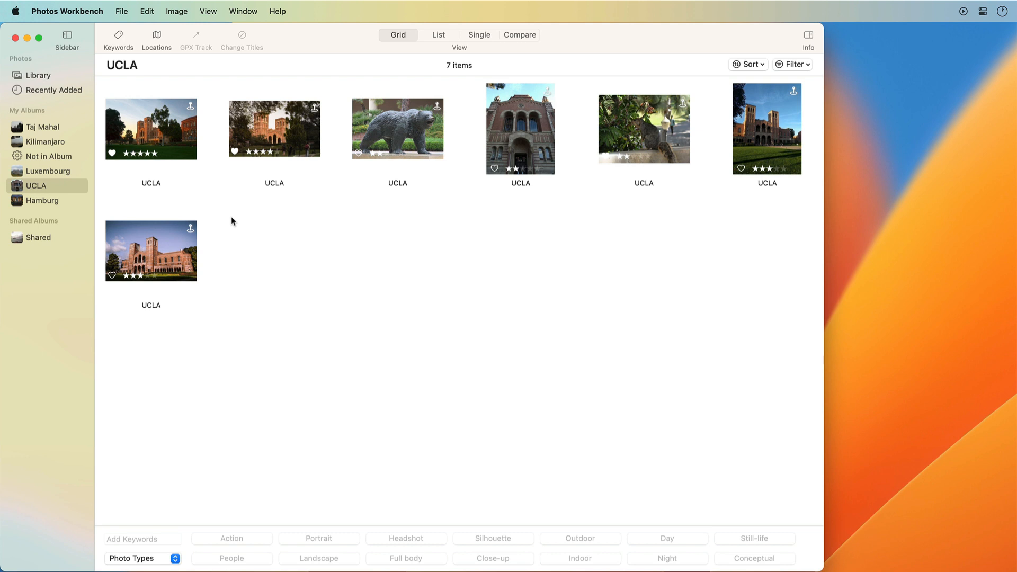
Step: Reorder the UCLA album so the two three-star photos follow the four-star one, with the arched facade, squirrel and bear photos last in that order
{"action": "left_click_drag", "start_coordinate": [747, 126], "coordinate": [333, 139]}
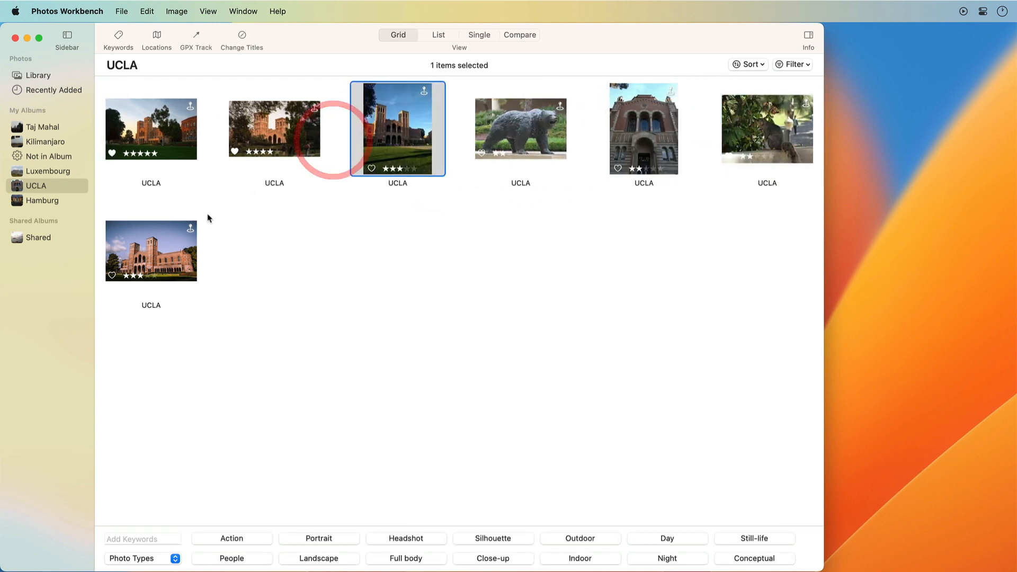
{"action": "left_click_drag", "start_coordinate": [191, 227], "coordinate": [480, 135]}
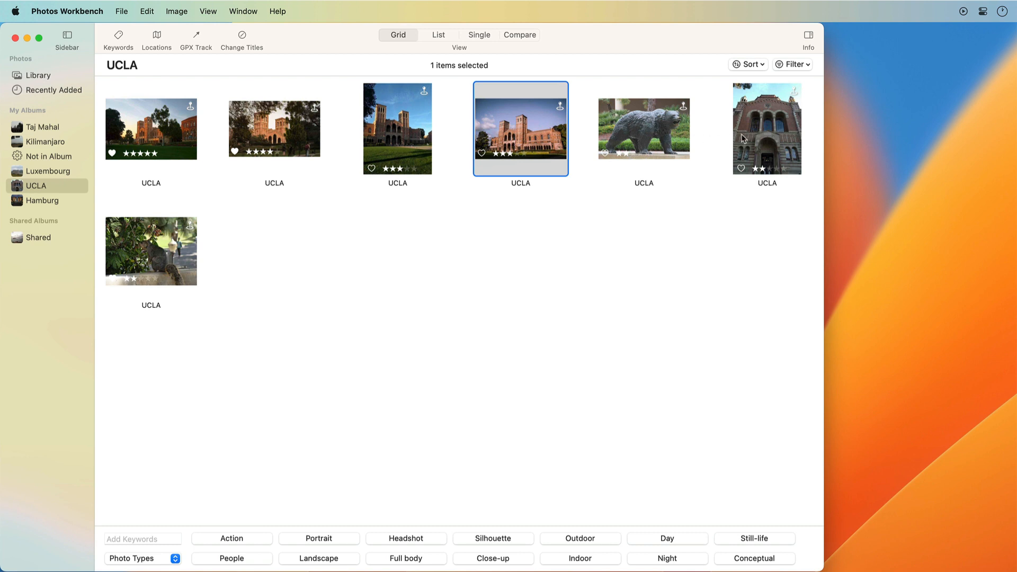
{"action": "left_click_drag", "start_coordinate": [741, 139], "coordinate": [574, 137]}
{"action": "left_click", "coordinate": [409, 262]}
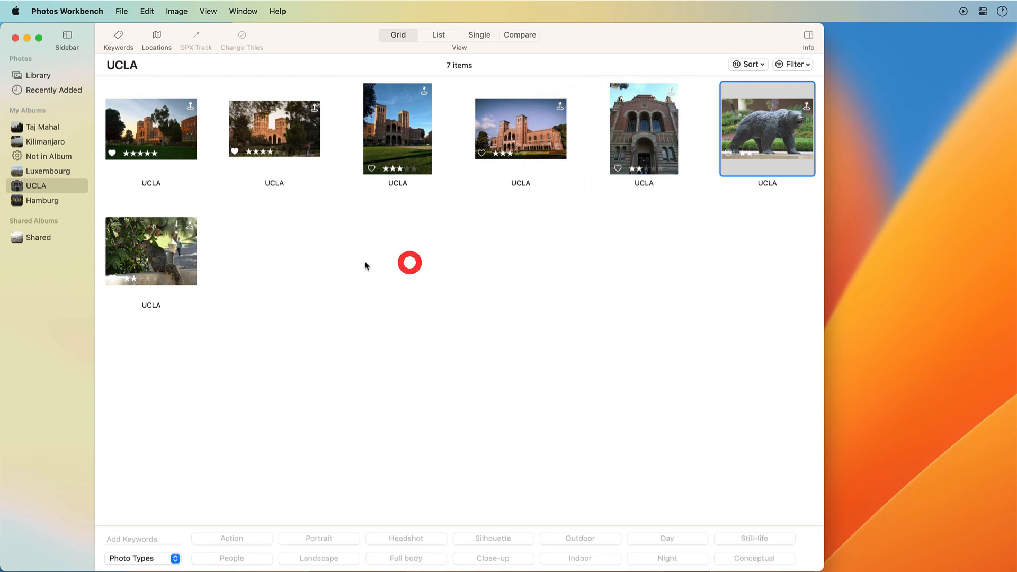
{"action": "left_click_drag", "start_coordinate": [173, 253], "coordinate": [693, 141]}
{"action": "left_click", "coordinate": [579, 223]}
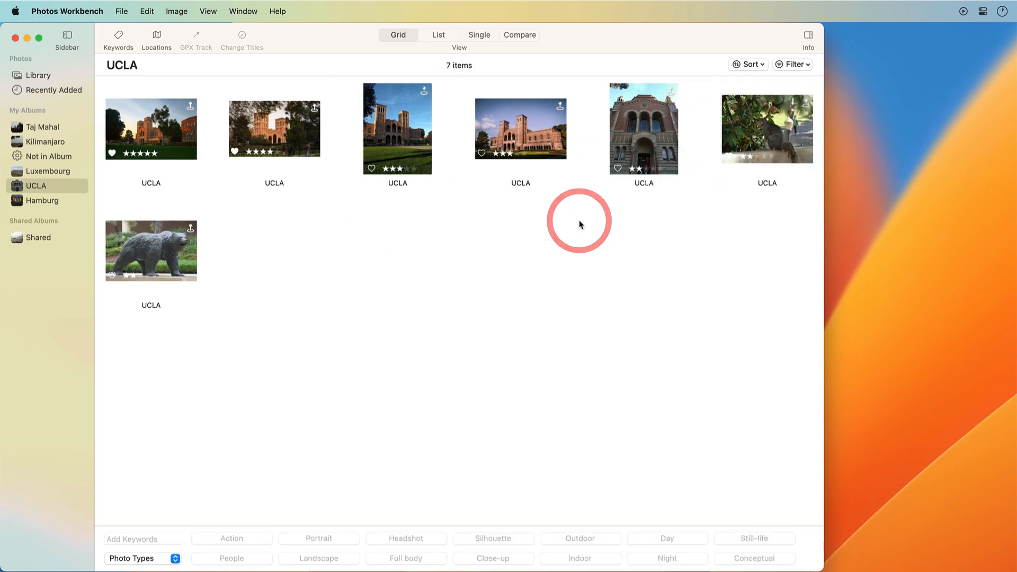
Step: Start a title change for all photos in the UCLA album and replace the old name format with "UCLA" and a space
{"action": "key", "text": "super+a"}
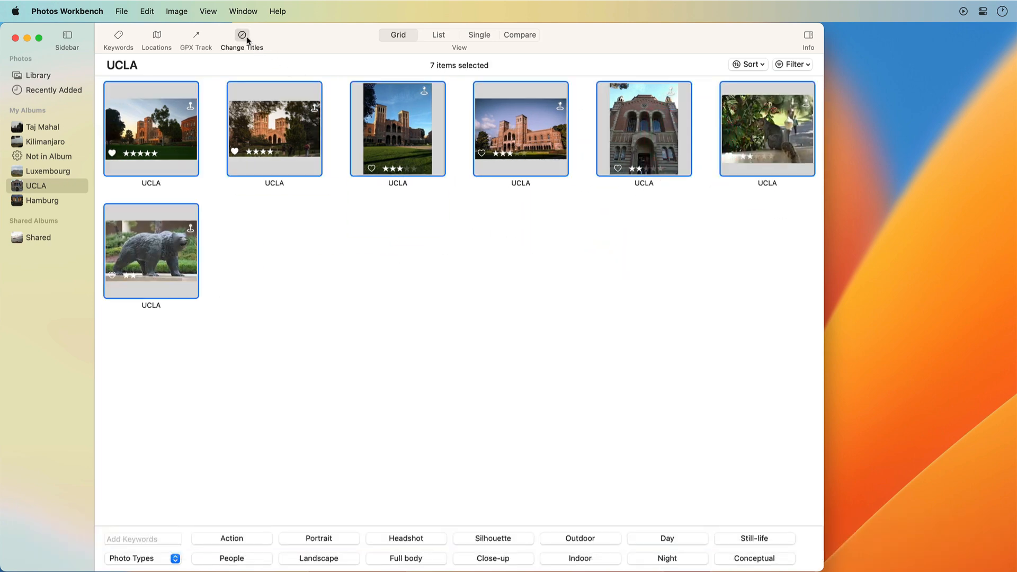
{"action": "left_click", "coordinate": [247, 38]}
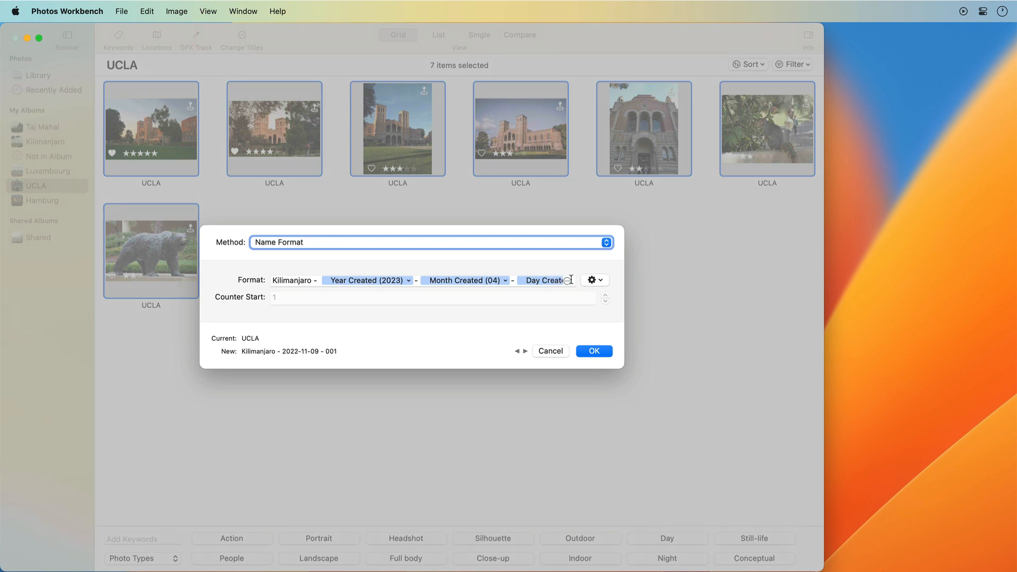
{"action": "key", "text": "super+a"}
{"action": "left_click", "coordinate": [547, 281]}
{"action": "key", "text": "super+a"}
{"action": "type", "text": "UCLA"}
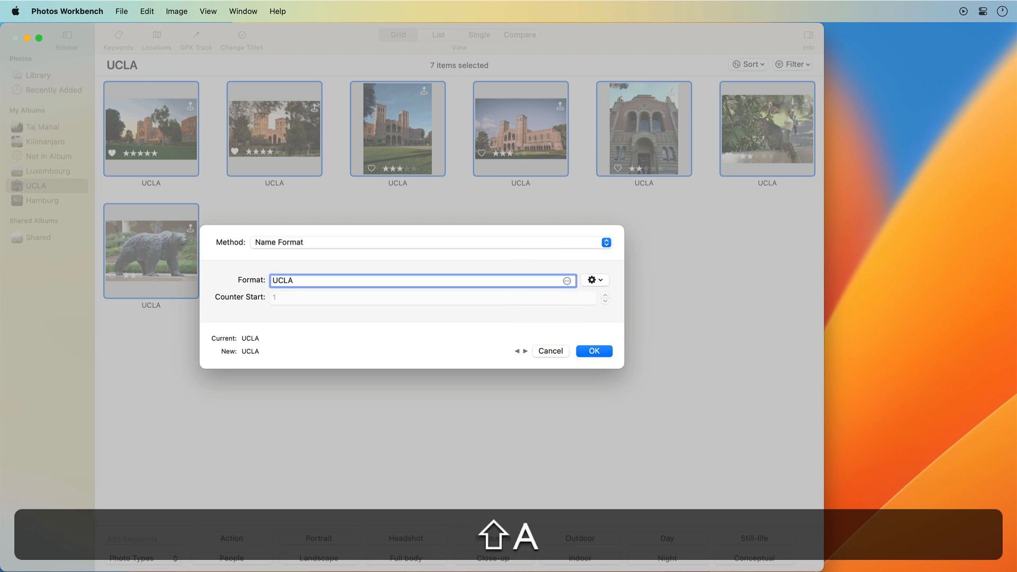
Step: Append a counter with the two-digit 01 style to the title format and apply it to the selected photos
{"action": "left_click", "coordinate": [566, 280]}
{"action": "left_click", "coordinate": [572, 346]}
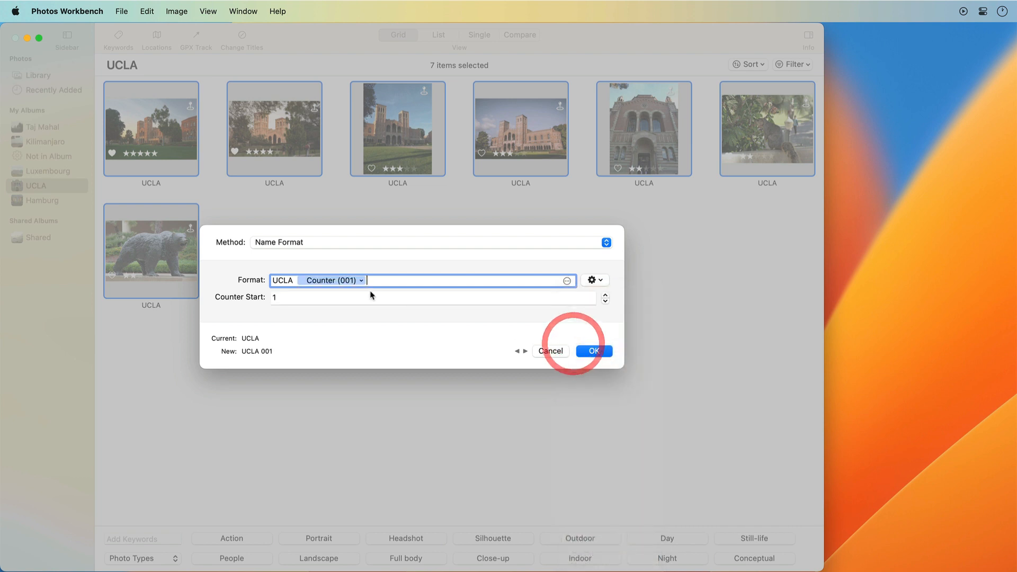
{"action": "left_click", "coordinate": [362, 281]}
{"action": "left_click", "coordinate": [371, 301]}
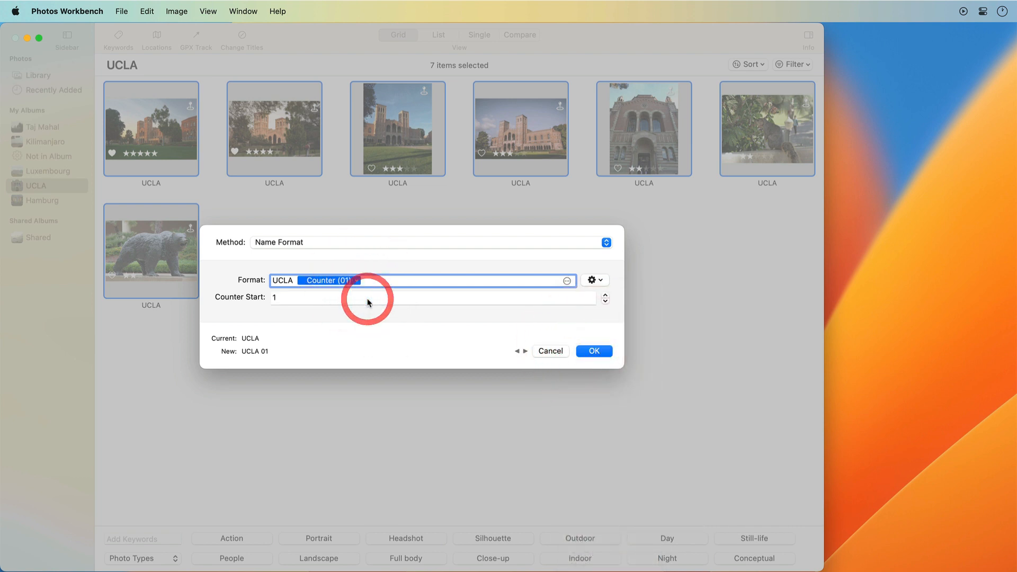
{"action": "left_click", "coordinate": [591, 352]}
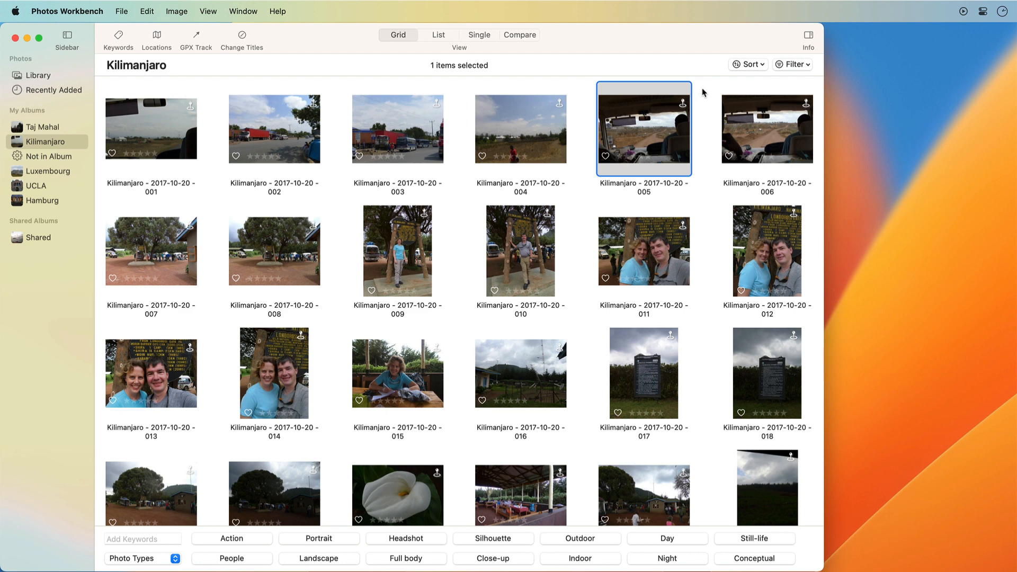
Step: Show the info for all Kilimanjaro album photos and clear their shared title by entering a character, deleting it and committing the empty value
{"action": "key", "text": "super+a"}
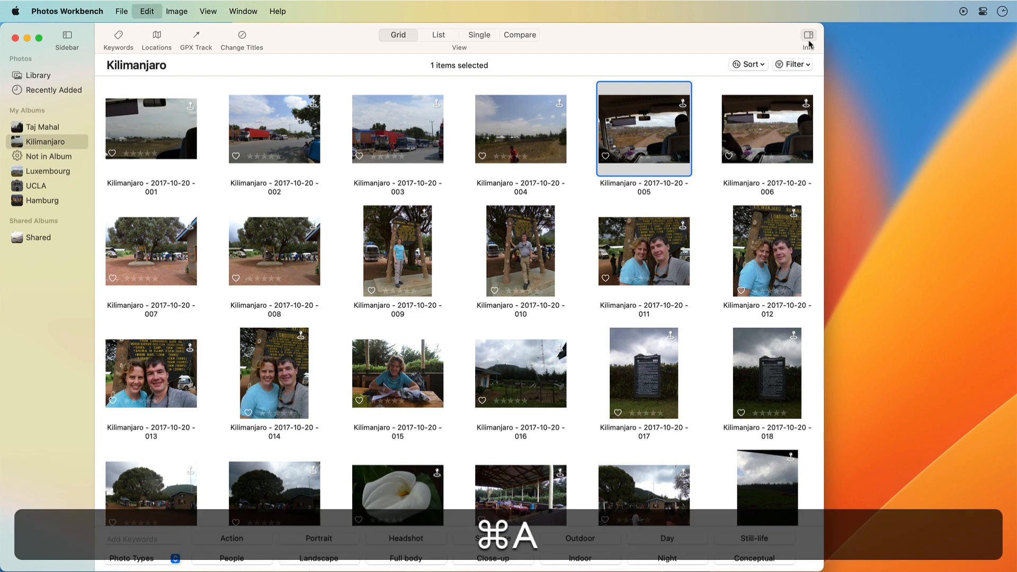
{"action": "left_click", "coordinate": [808, 44]}
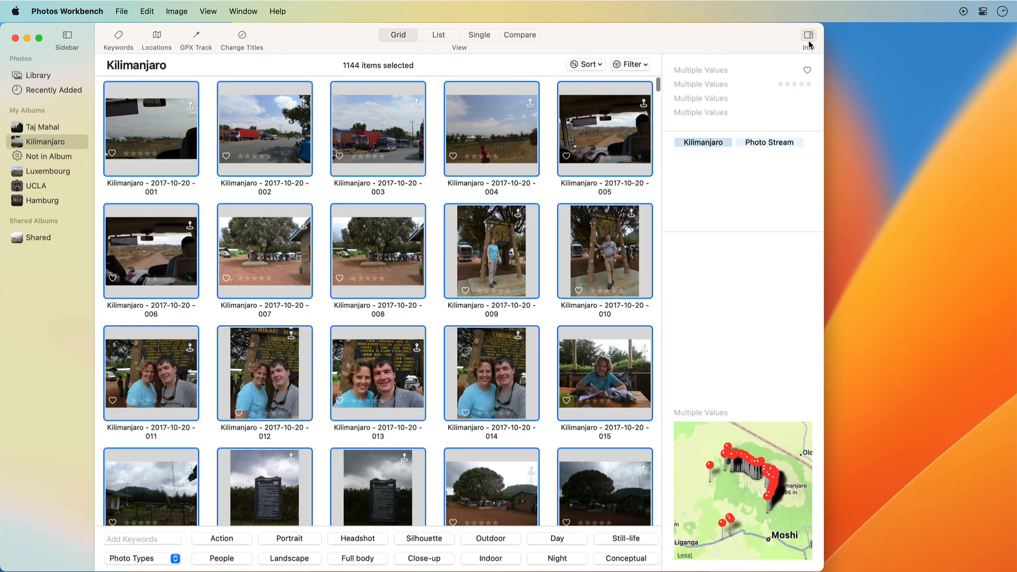
{"action": "left_click", "coordinate": [712, 68]}
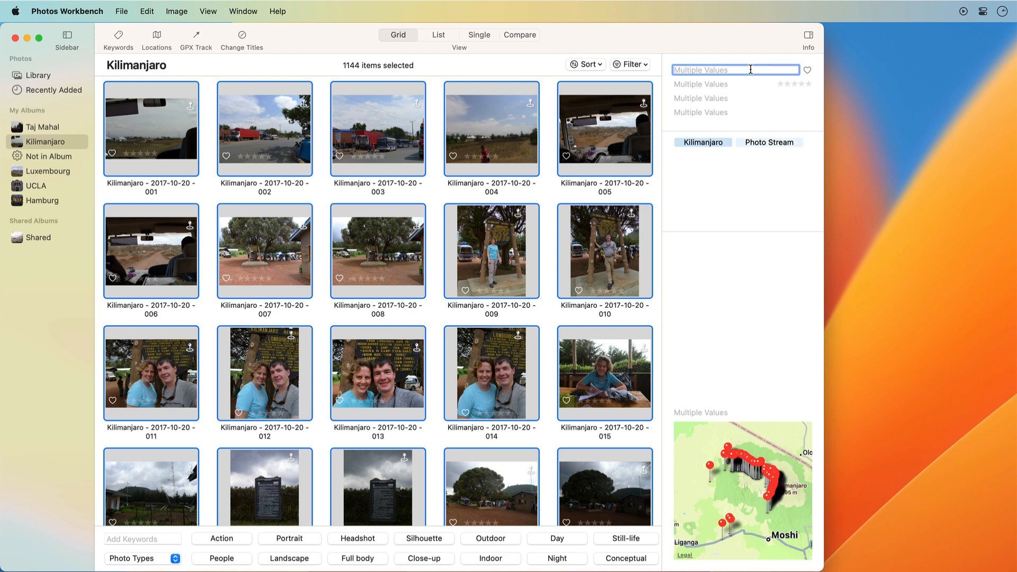
{"action": "type", "text": "a"}
{"action": "key", "text": "BackSpace"}
{"action": "key", "text": "Tab"}
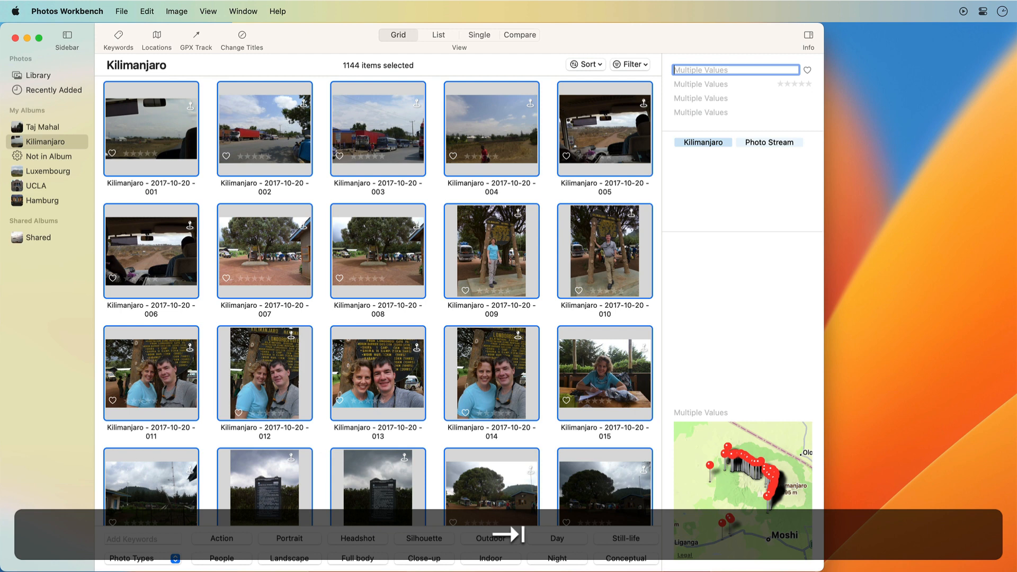